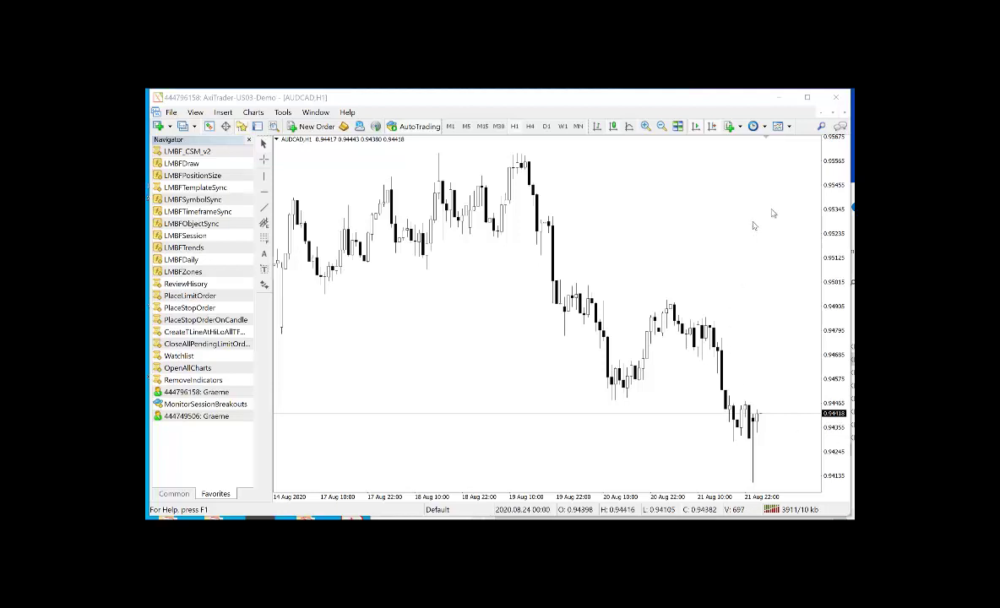
Apply the Default template to the AUDCAD H1 chart and attach the LMBFDraw indicator.
click(790, 127)
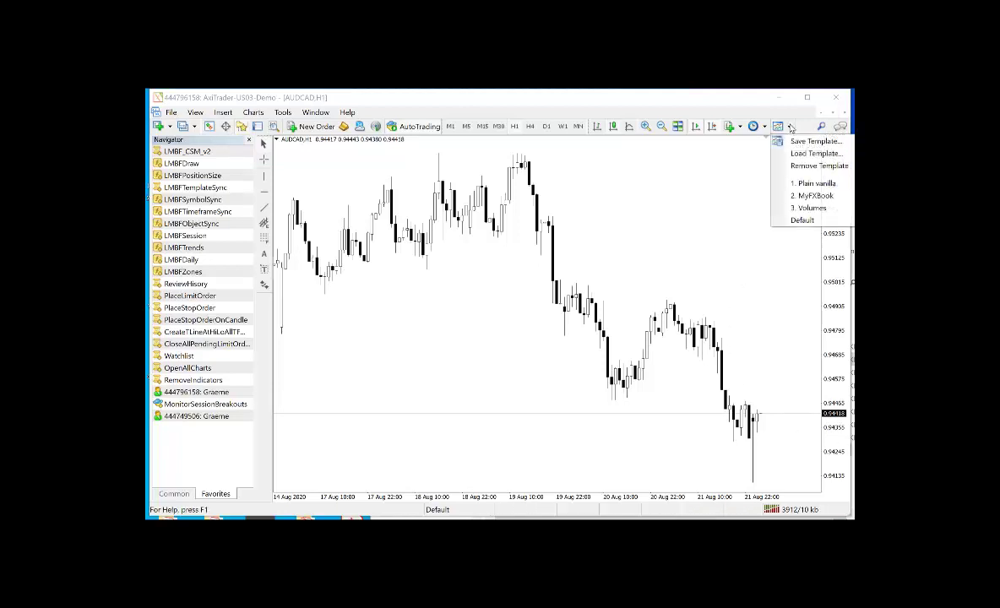
click(799, 220)
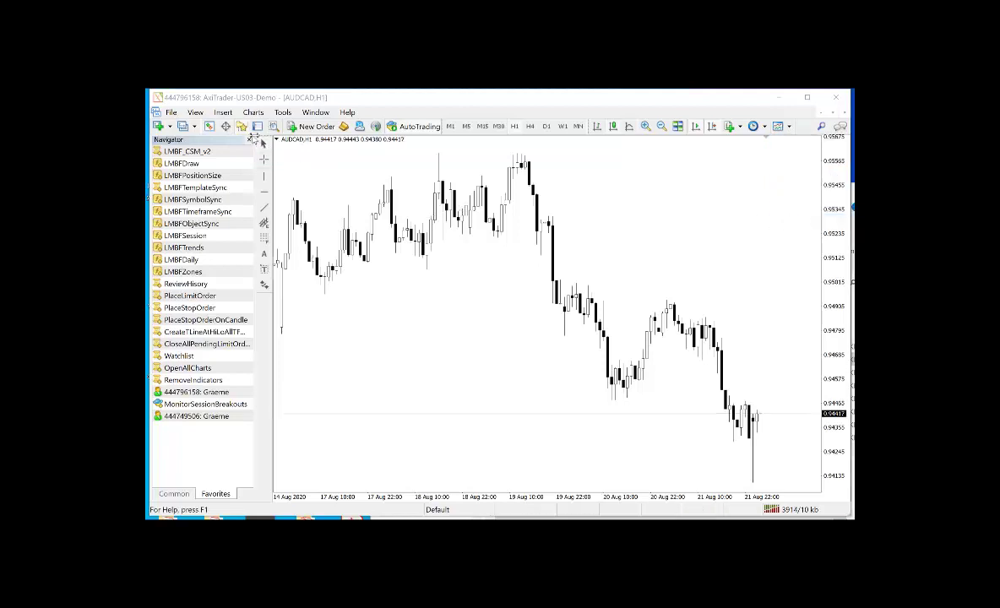
click(197, 165)
drag(197, 165, 450, 264)
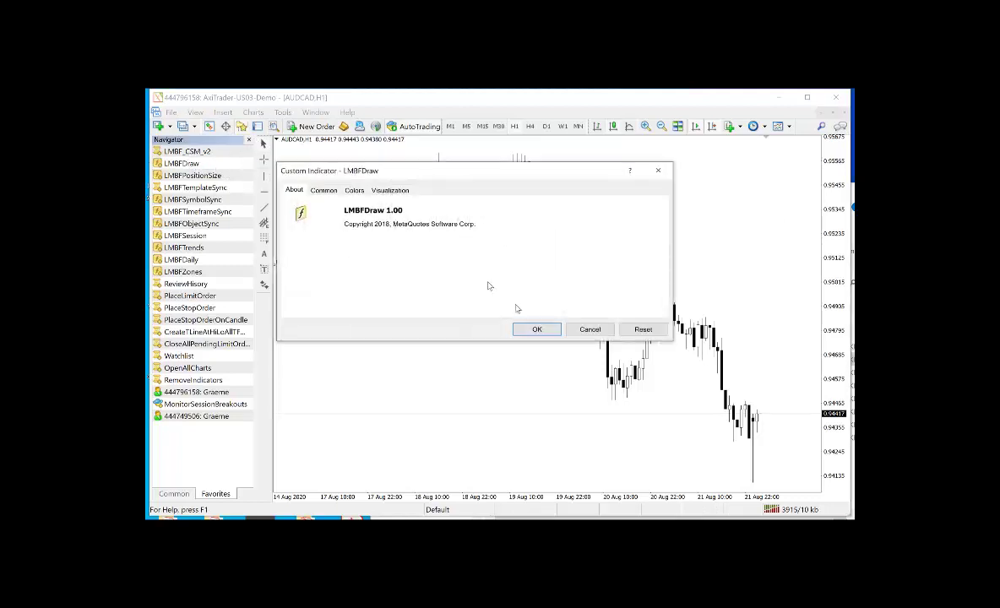
click(537, 330)
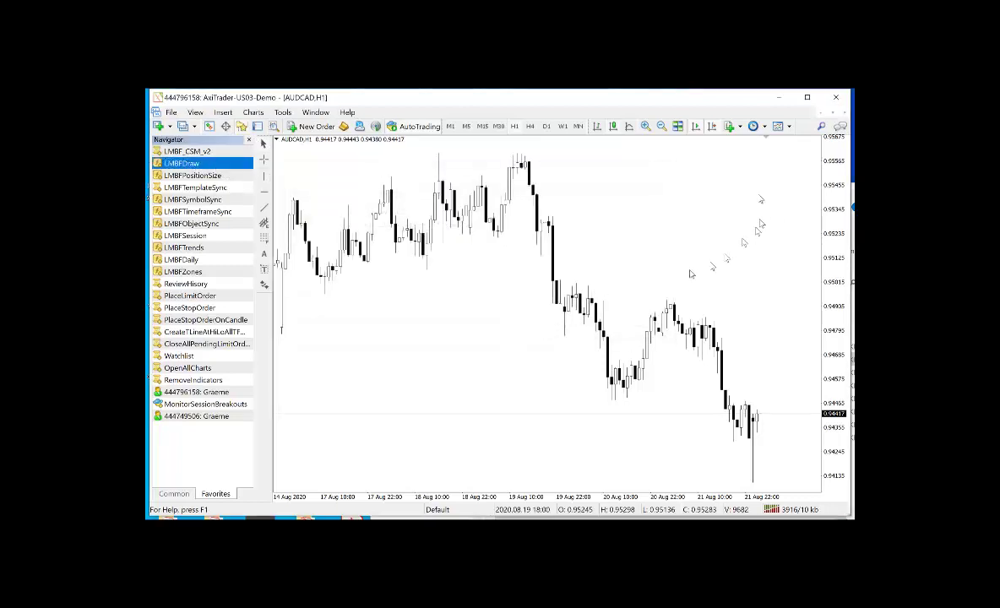
Save the chart as a template over default.tpl, confirming the overwrite.
click(790, 128)
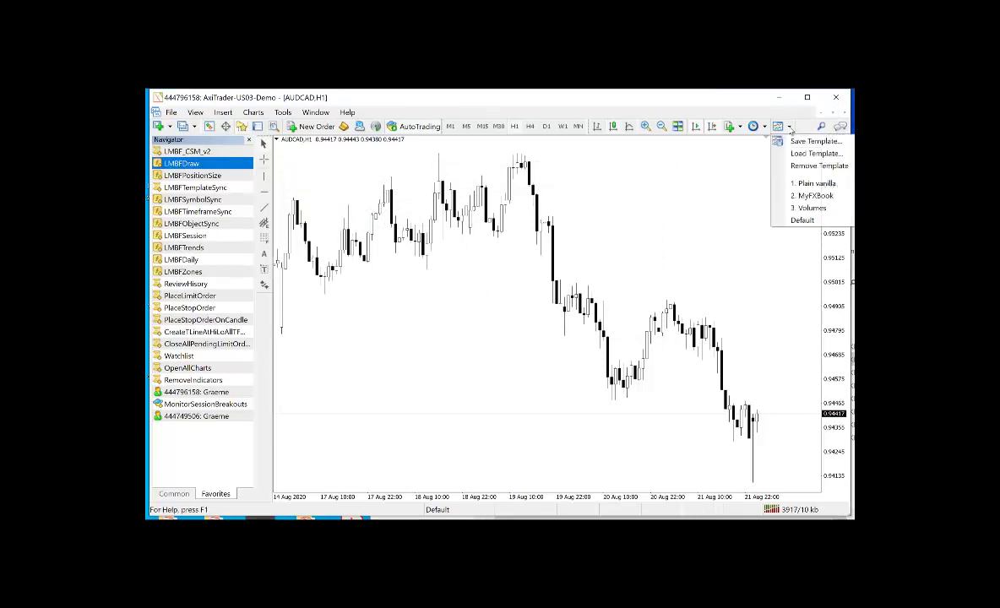
click(796, 141)
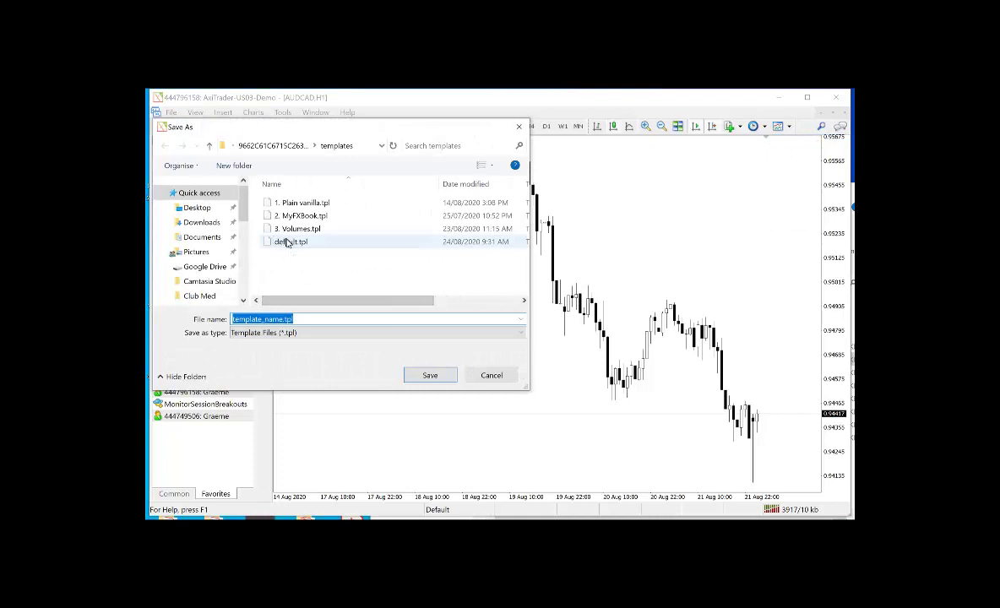
click(287, 243)
click(430, 376)
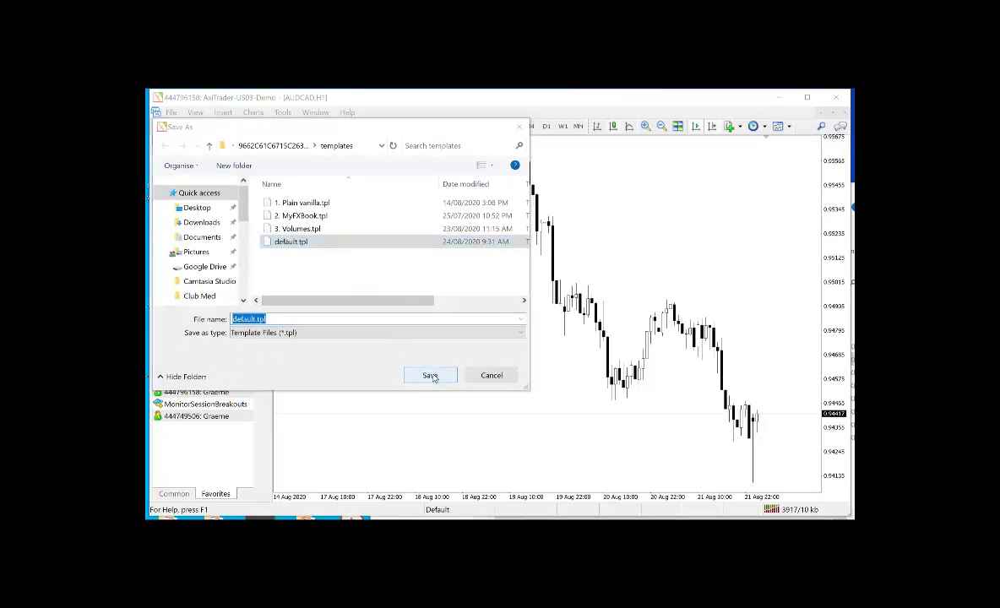
click(548, 344)
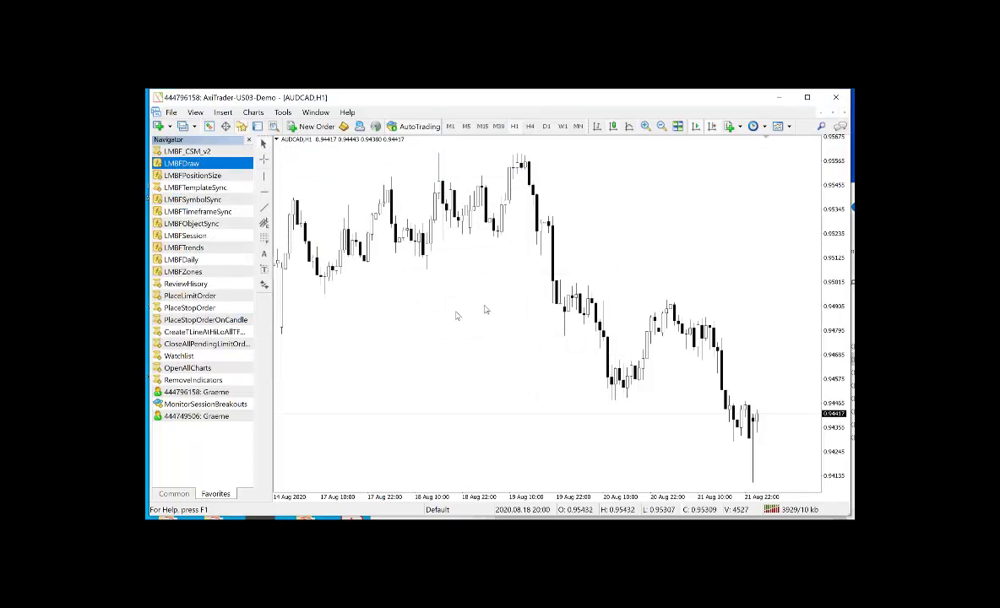
Close the current chart and open a new AUDCAD chart.
click(838, 116)
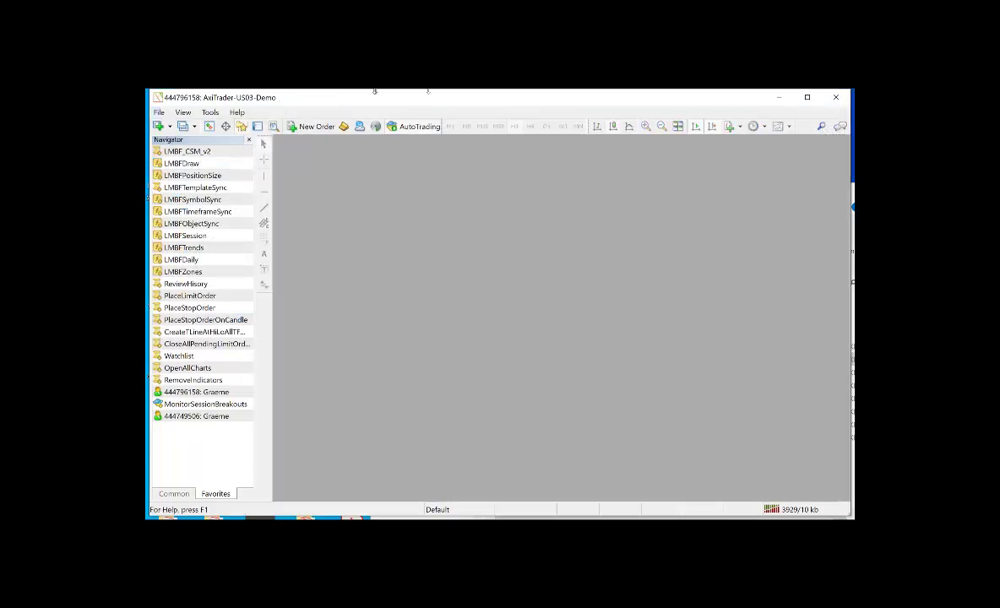
click(160, 127)
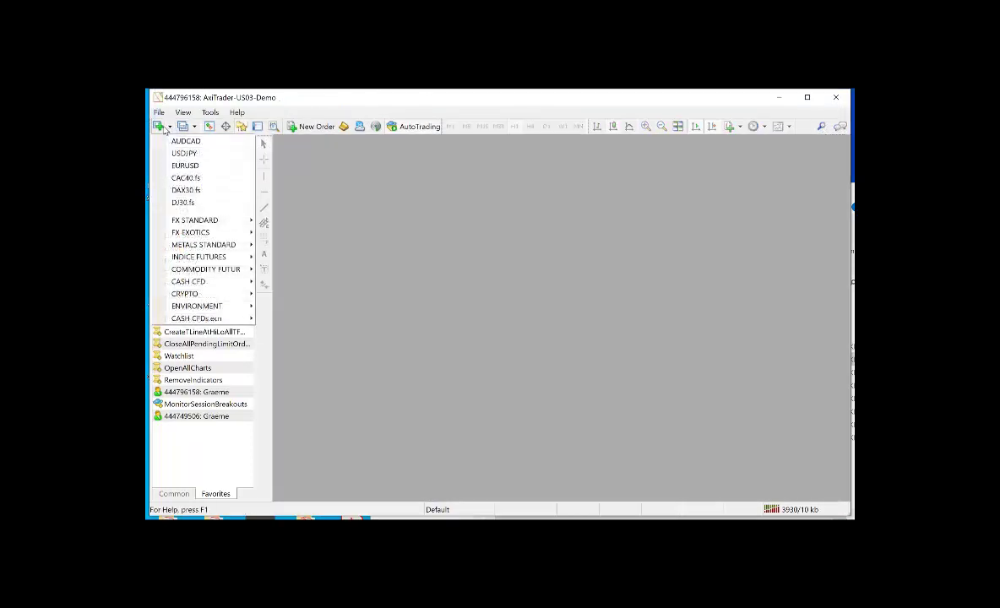
click(187, 142)
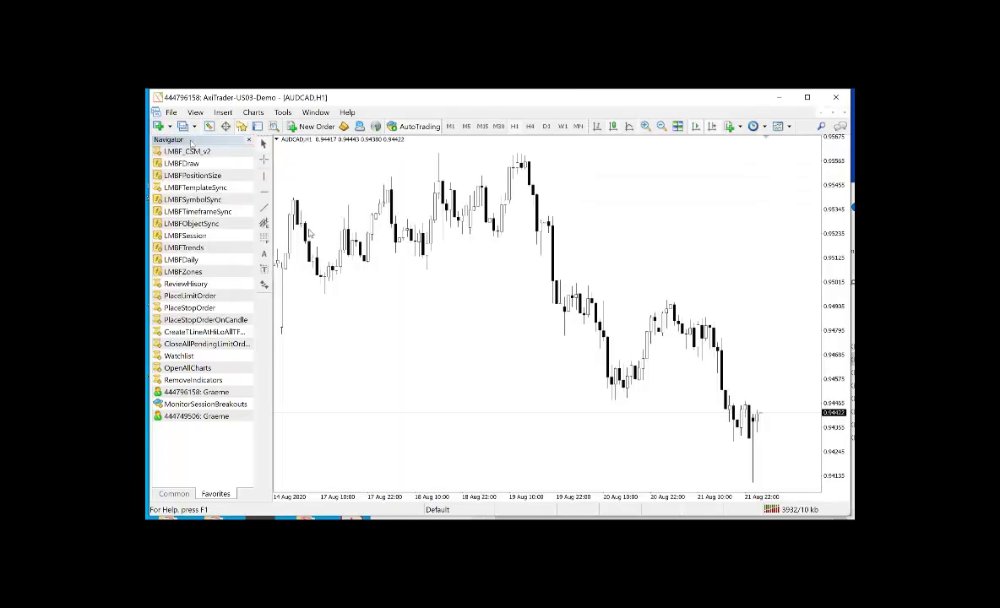
Verify in the Indicators List that LMBFDraw is attached to the new chart.
right_click(589, 259)
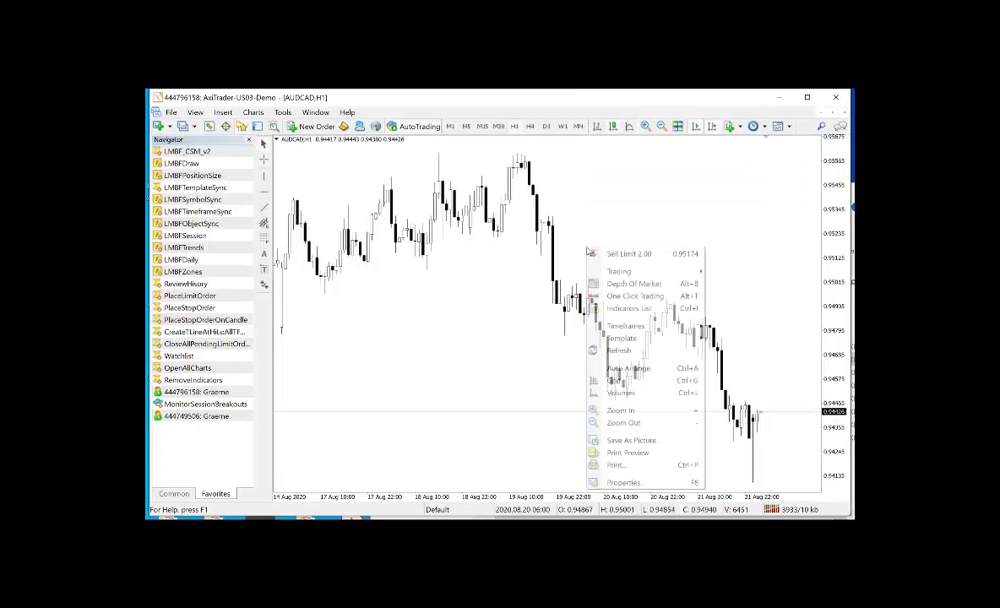
click(638, 310)
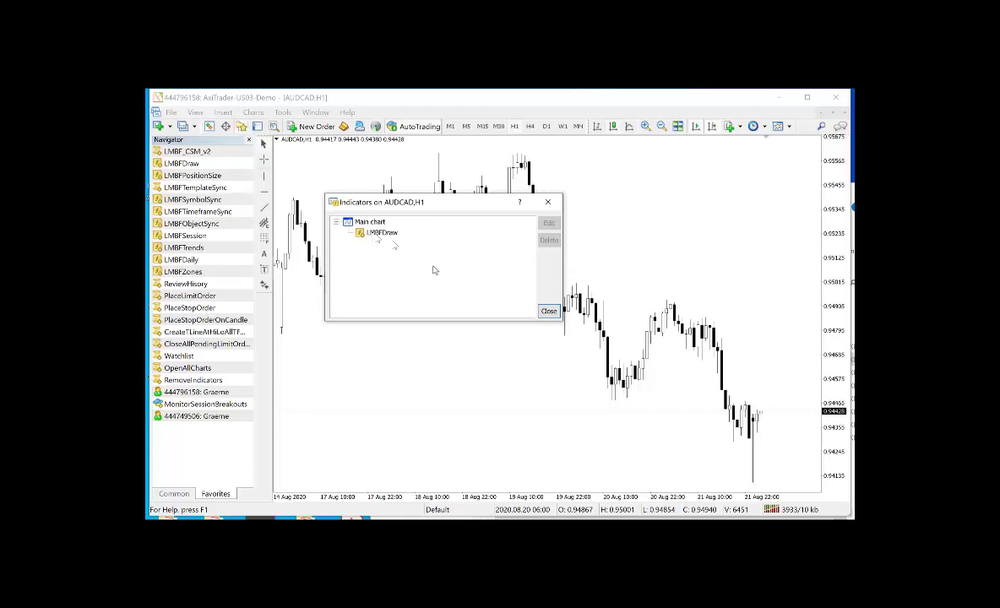
click(548, 311)
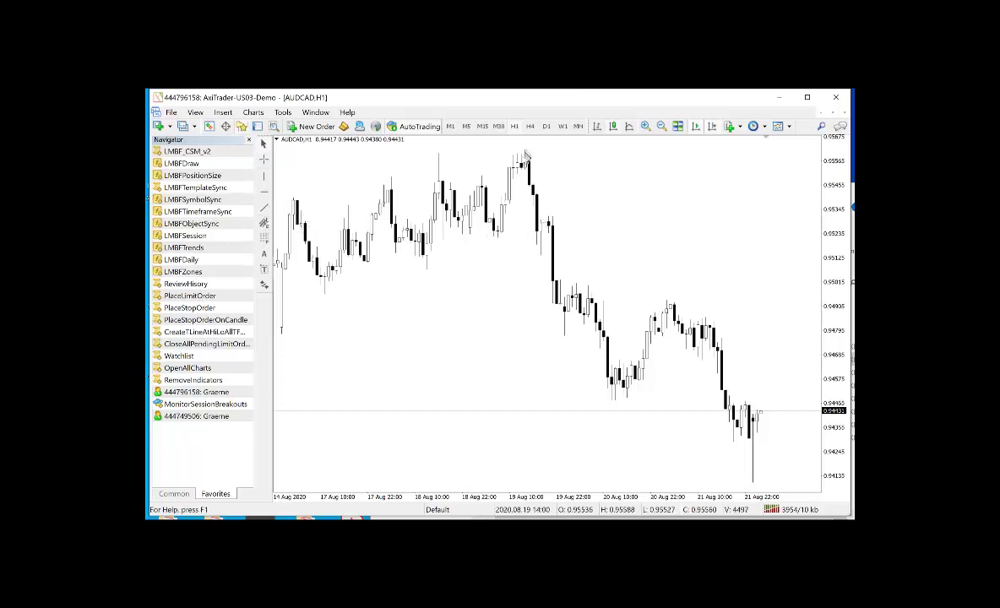
Draw a trendline down from the 19 Aug high and a horizontal level near the 20 Aug lows.
click(265, 209)
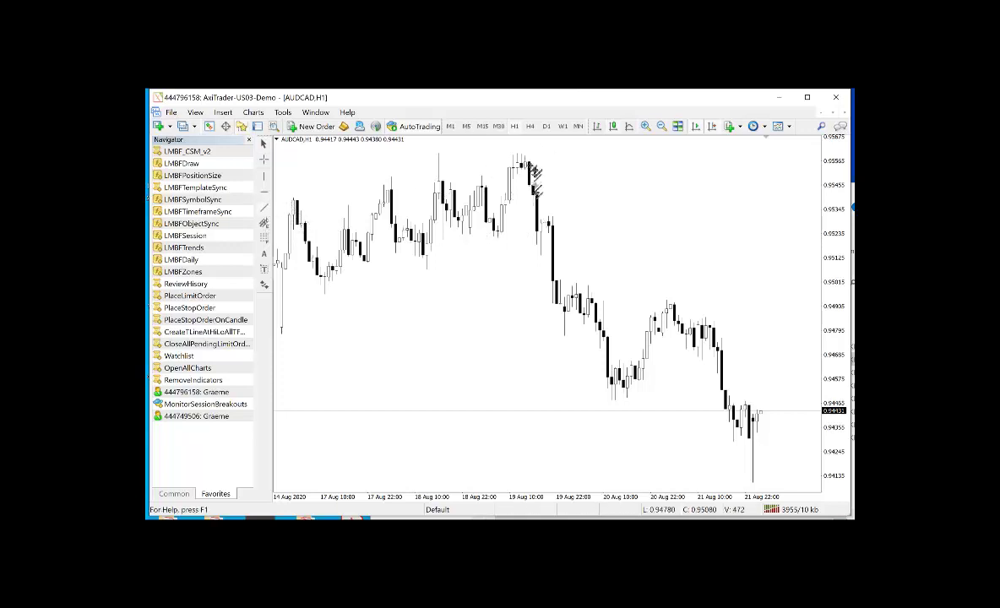
mouse_move(523, 160)
mouse_down()
mouse_move(669, 294)
mouse_move(646, 266)
mouse_up()
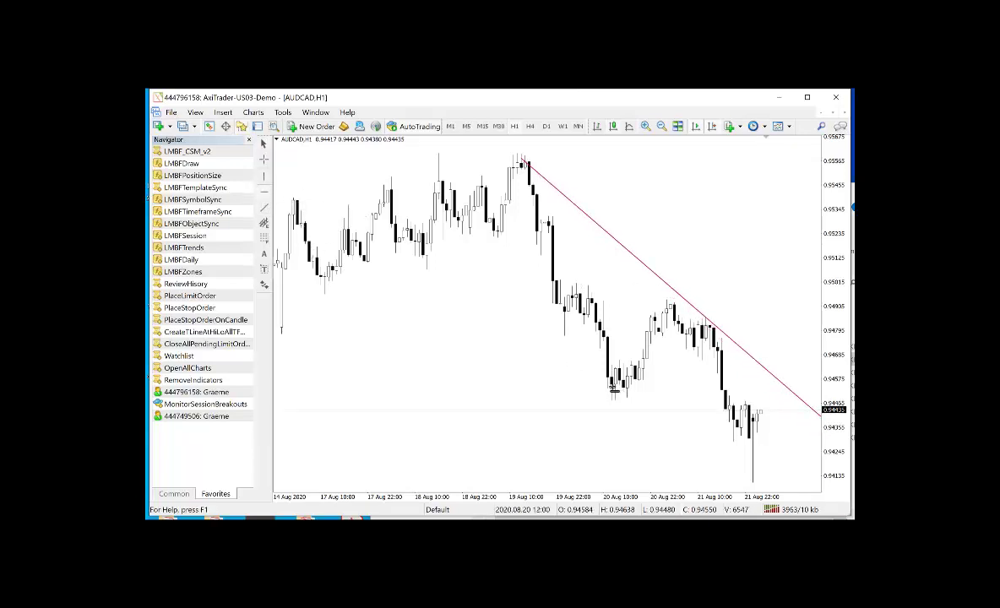
click(614, 389)
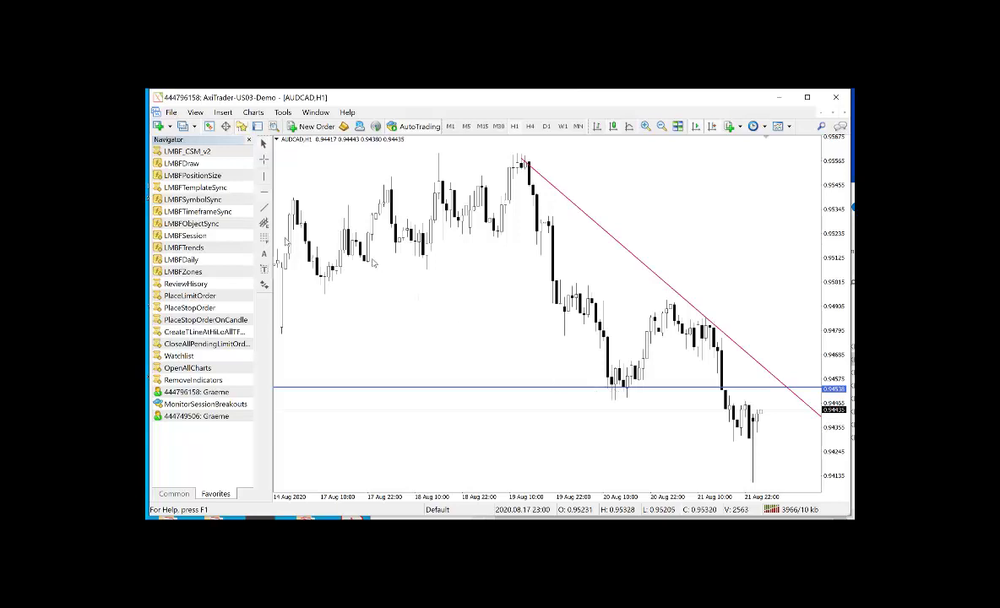
Draw a rectangle zone around the 19 Aug high.
click(221, 112)
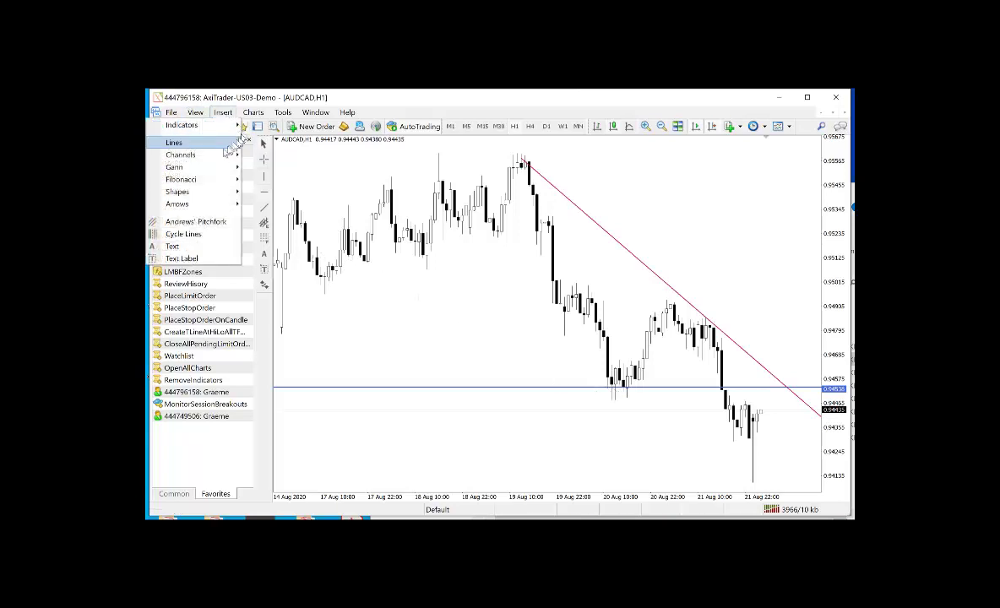
mouse_move(203, 192)
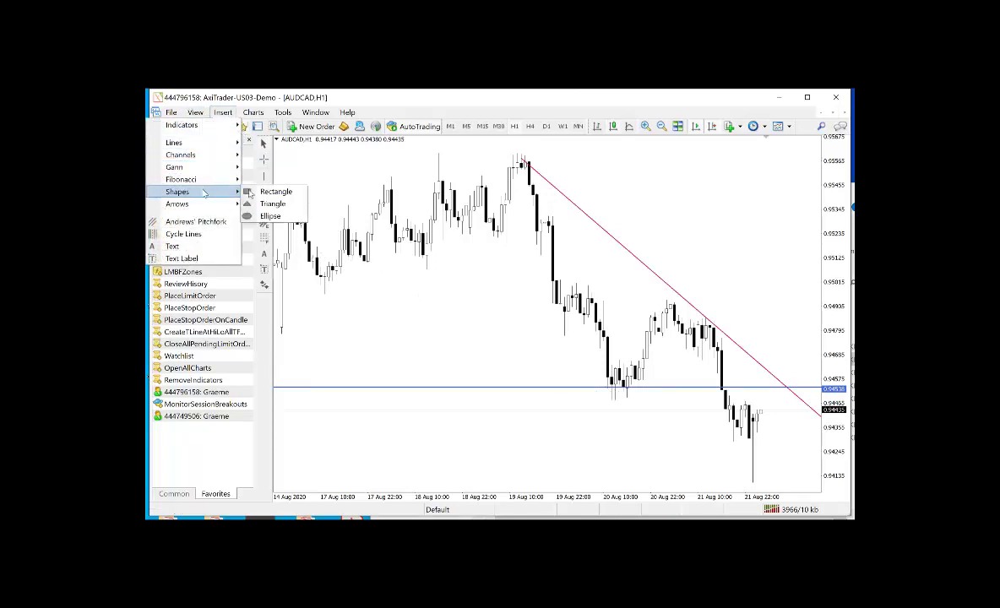
click(253, 191)
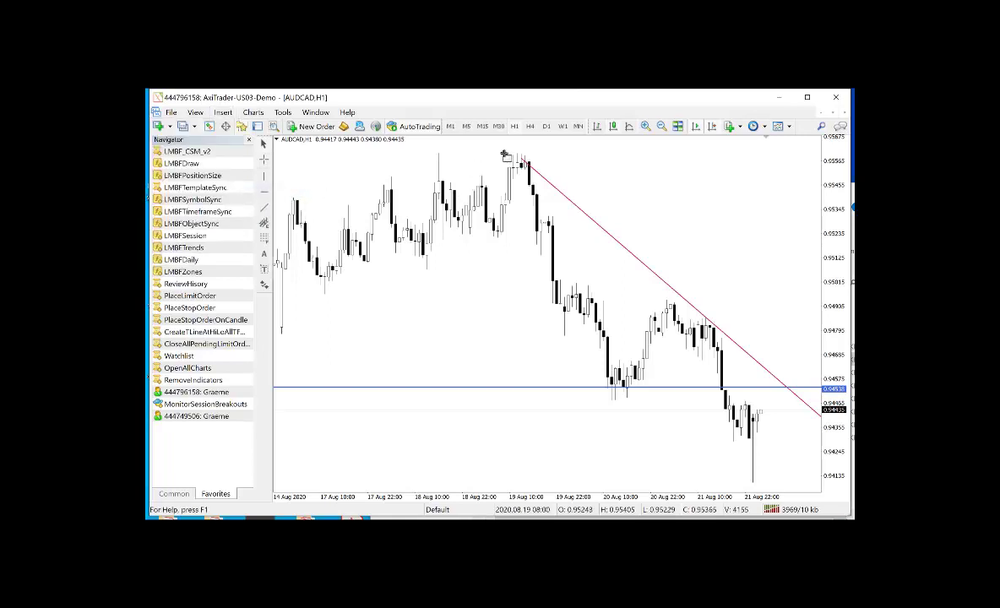
drag(505, 155, 784, 169)
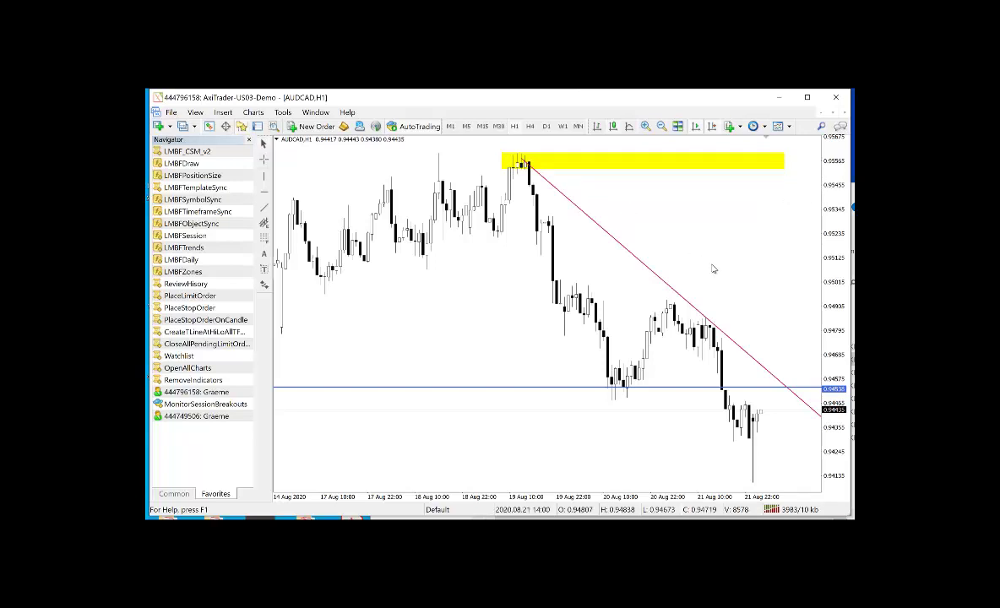
Close the AUDCAD chart and reopen a new AUDCAD chart via File > New Chart.
click(837, 113)
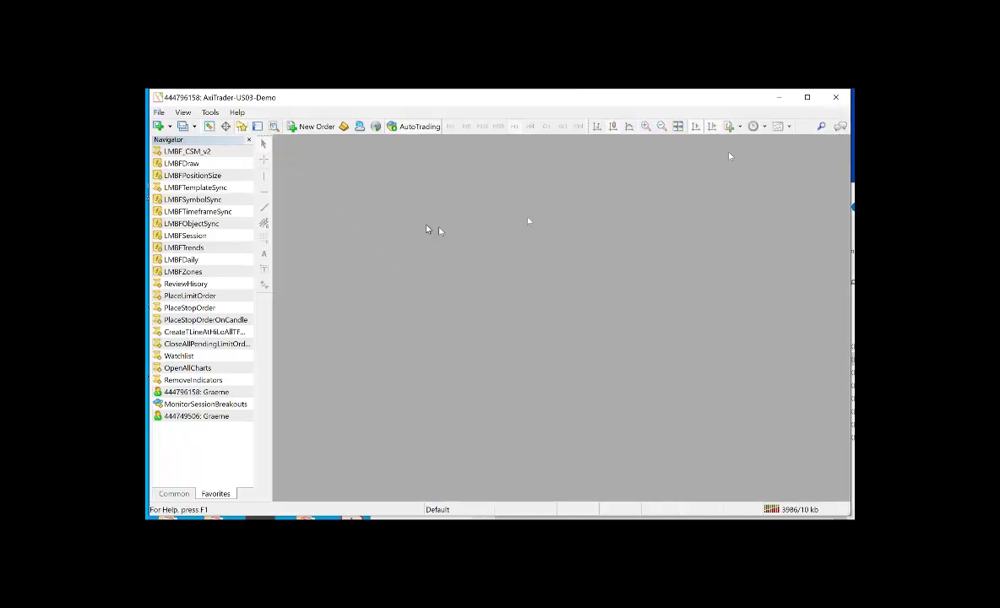
click(159, 113)
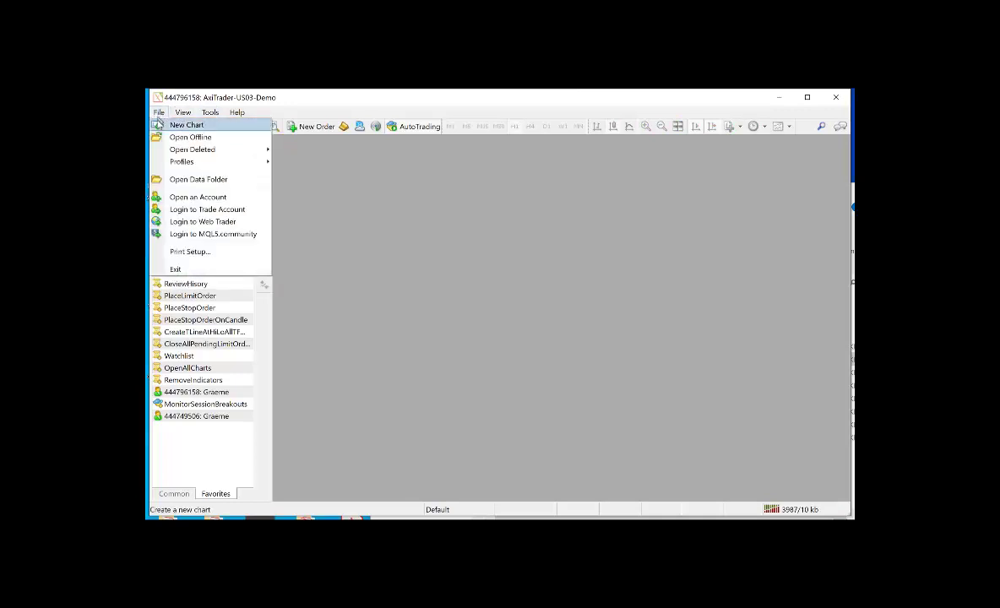
click(160, 126)
click(194, 128)
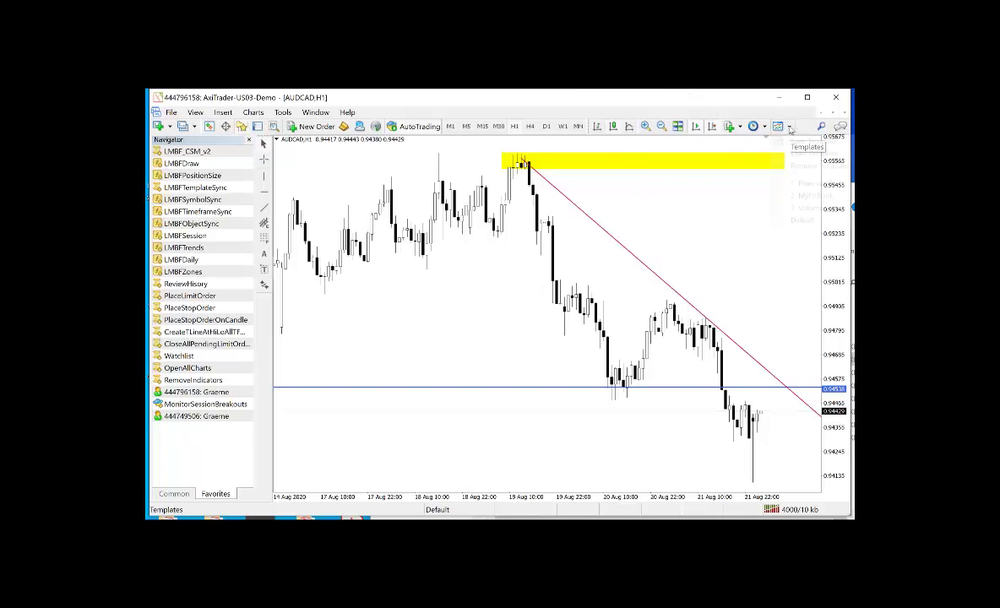
Apply the Volumes template, then switch the chart back to the Default template.
click(789, 128)
click(820, 208)
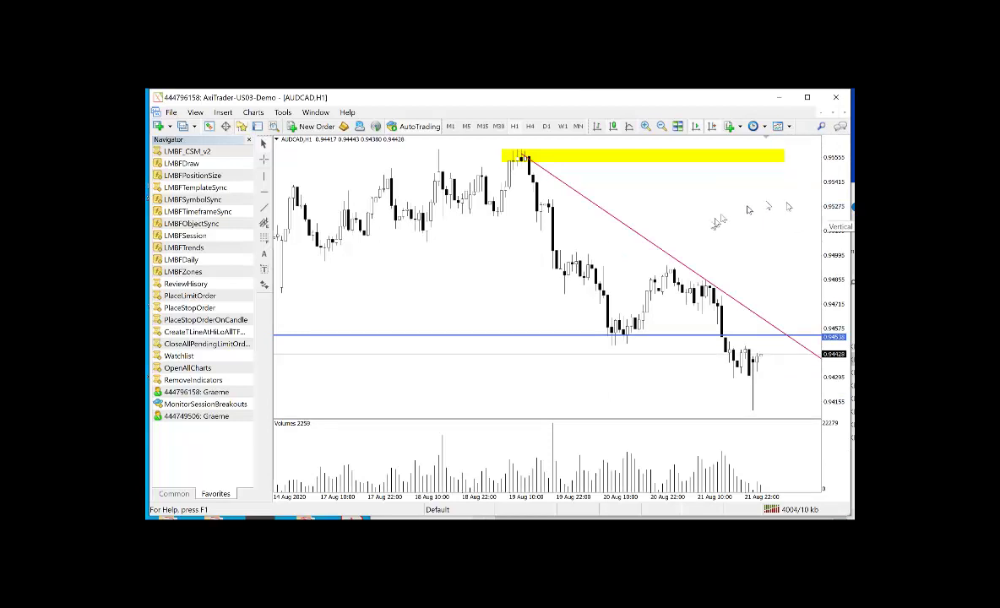
click(778, 126)
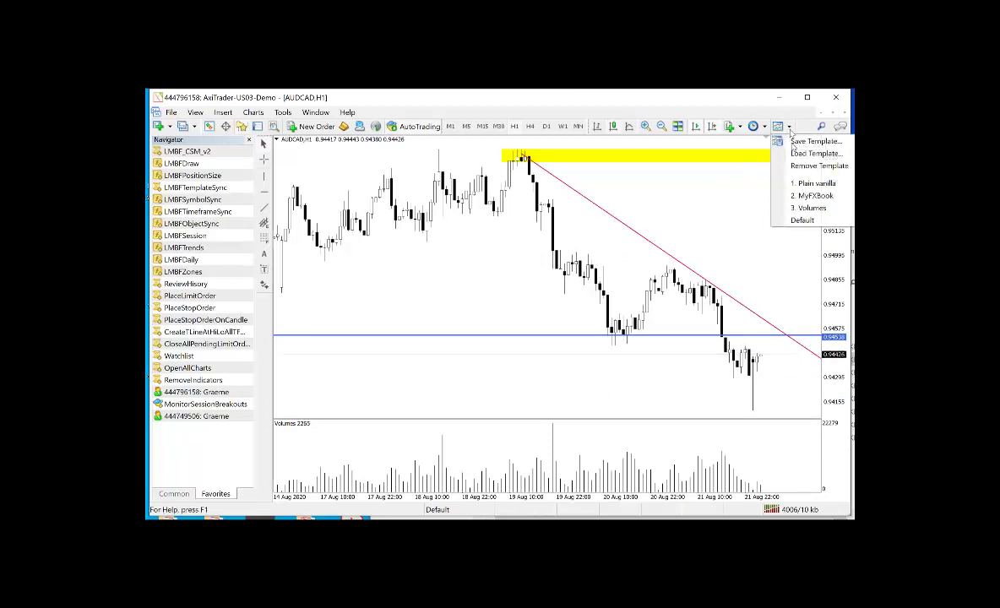
click(802, 221)
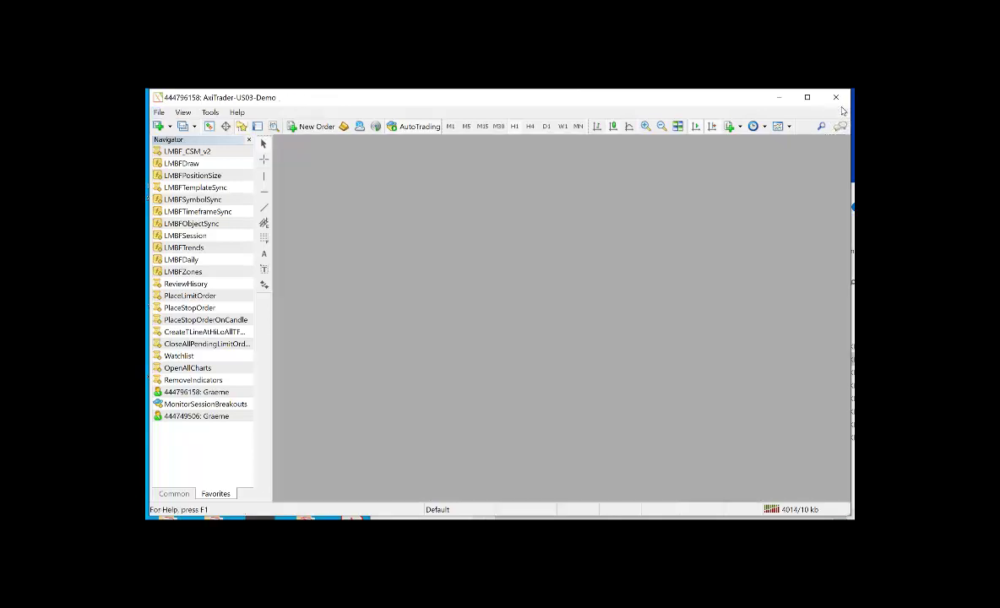
Close the chart and open a fresh AUDCAD chart to confirm the drawings persist.
click(835, 112)
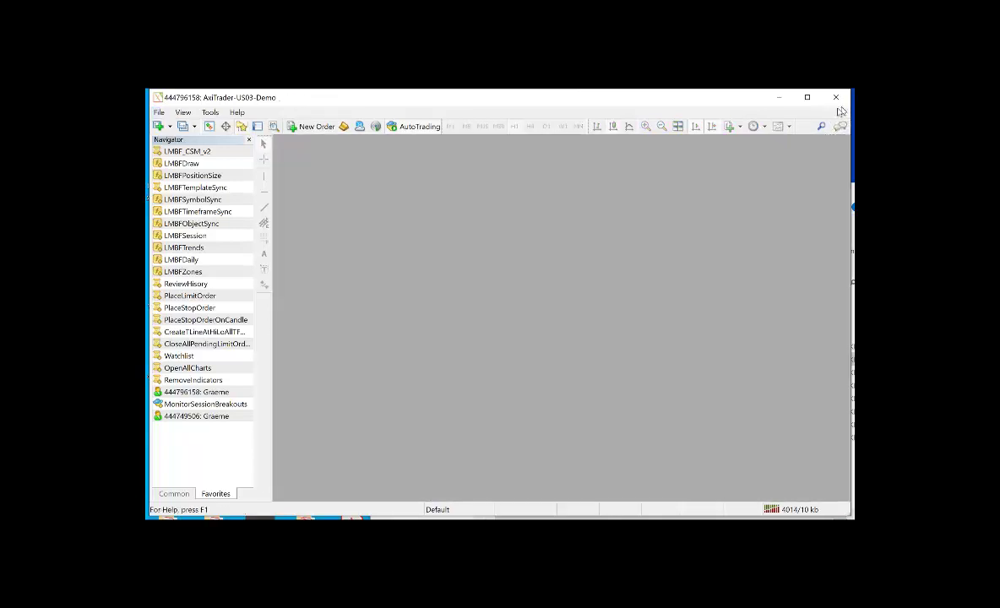
click(157, 126)
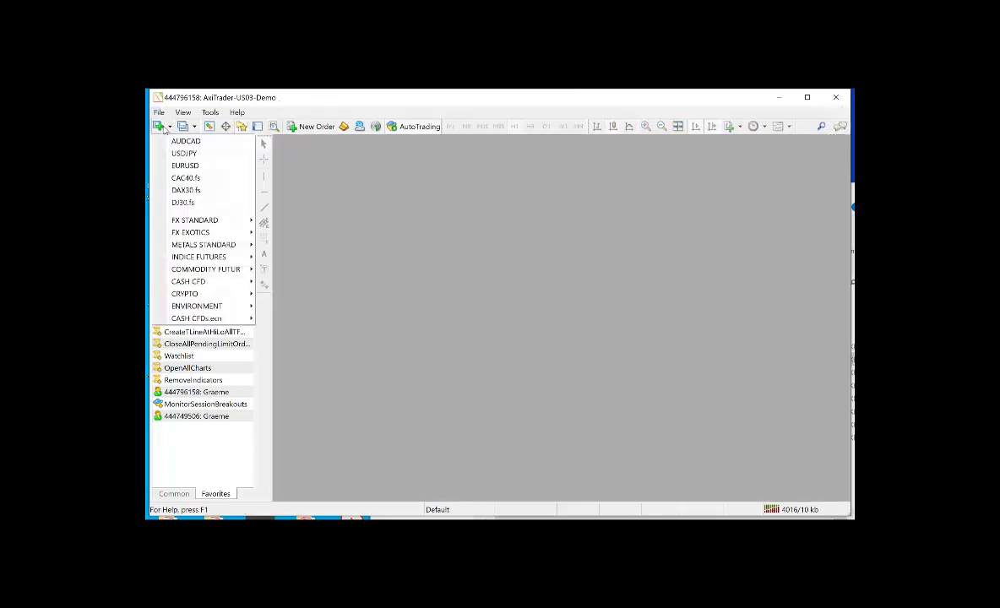
click(181, 141)
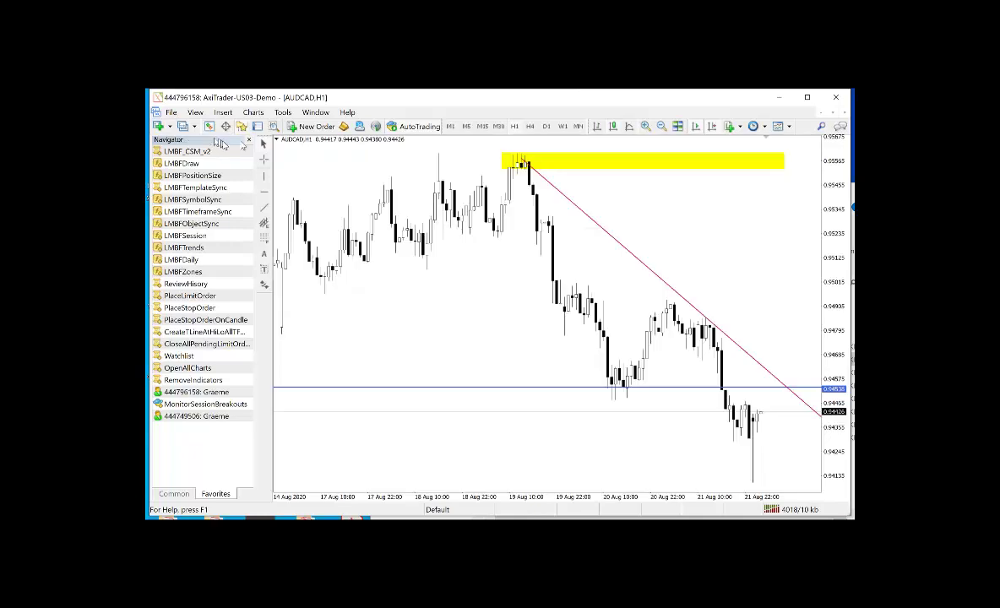
Restore and narrow the chart, open a second AUDCAD chart, and tile both with Alt+R.
click(820, 112)
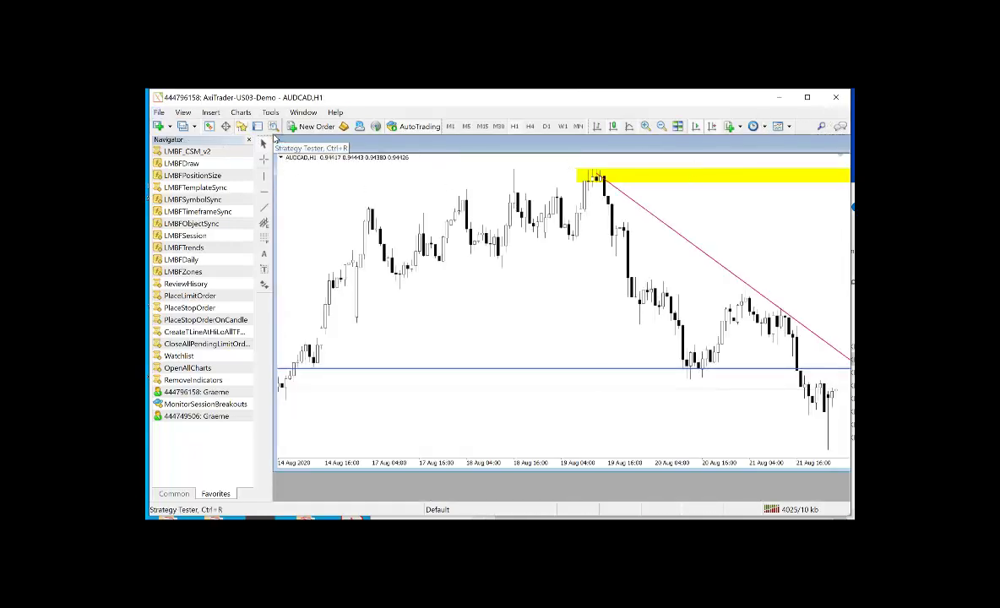
drag(273, 134, 572, 135)
click(159, 126)
click(186, 141)
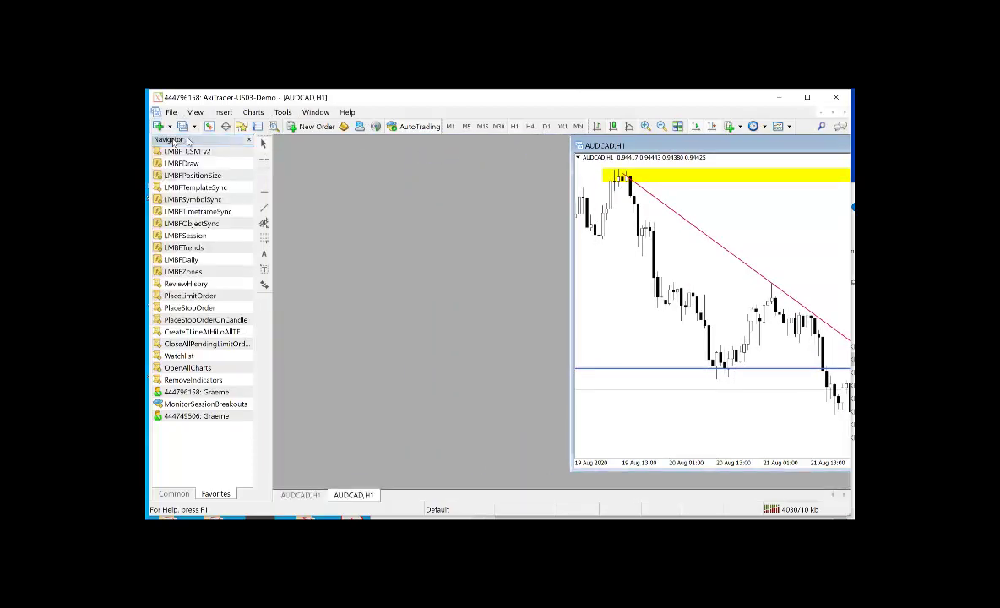
click(835, 114)
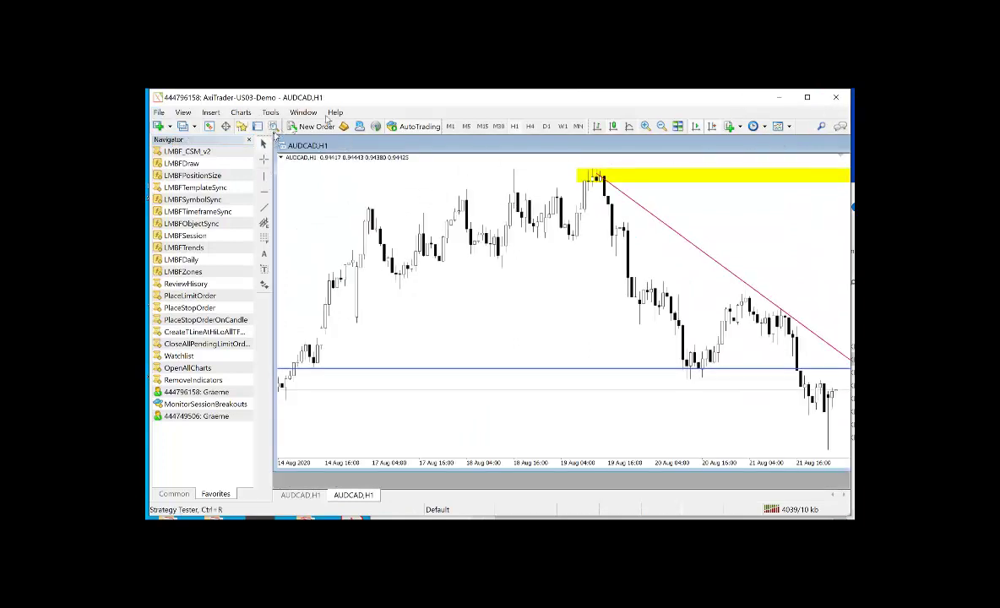
key(alt+r)
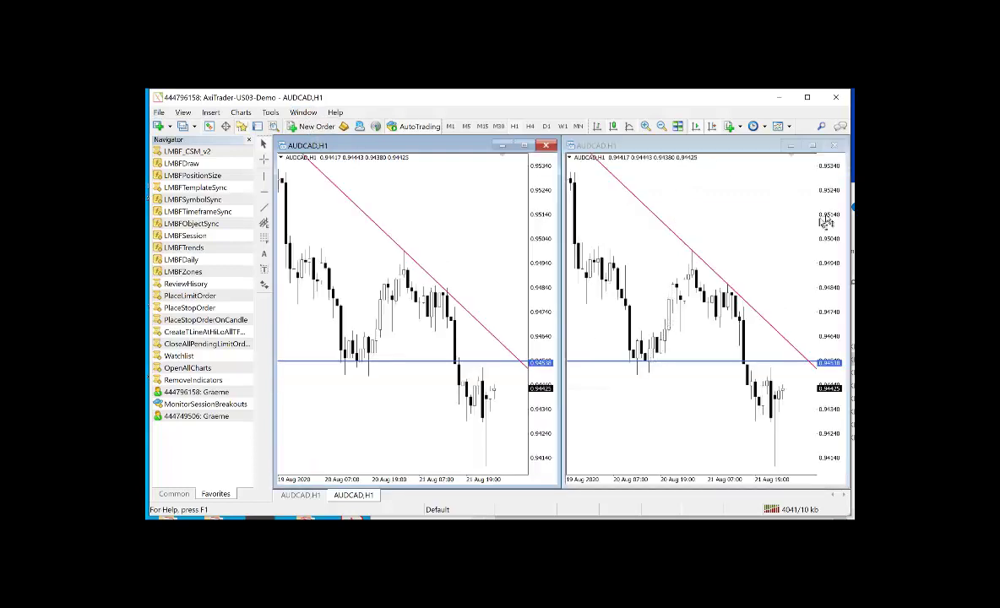
Select each tiled chart in turn, then open a third AUDCAD chart.
click(771, 203)
click(545, 232)
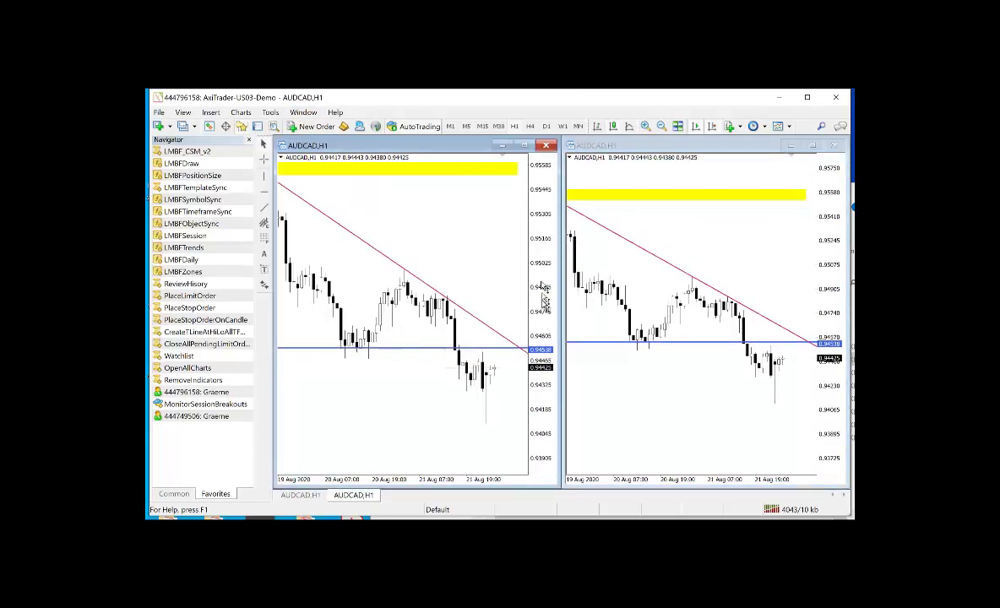
click(158, 126)
click(183, 141)
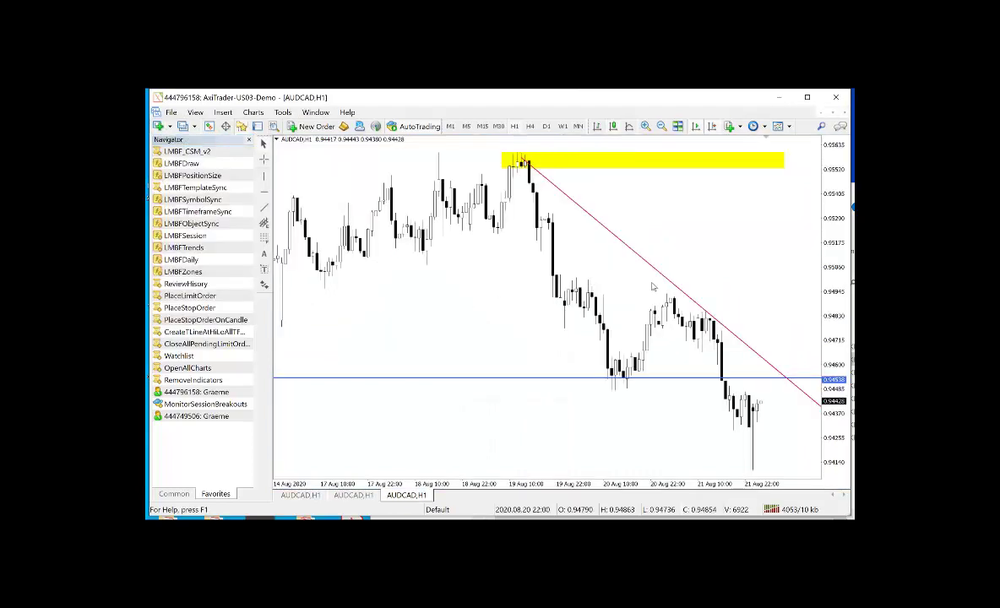
Restore the third chart and delete its zone, trendline and level with the Delete key.
click(832, 121)
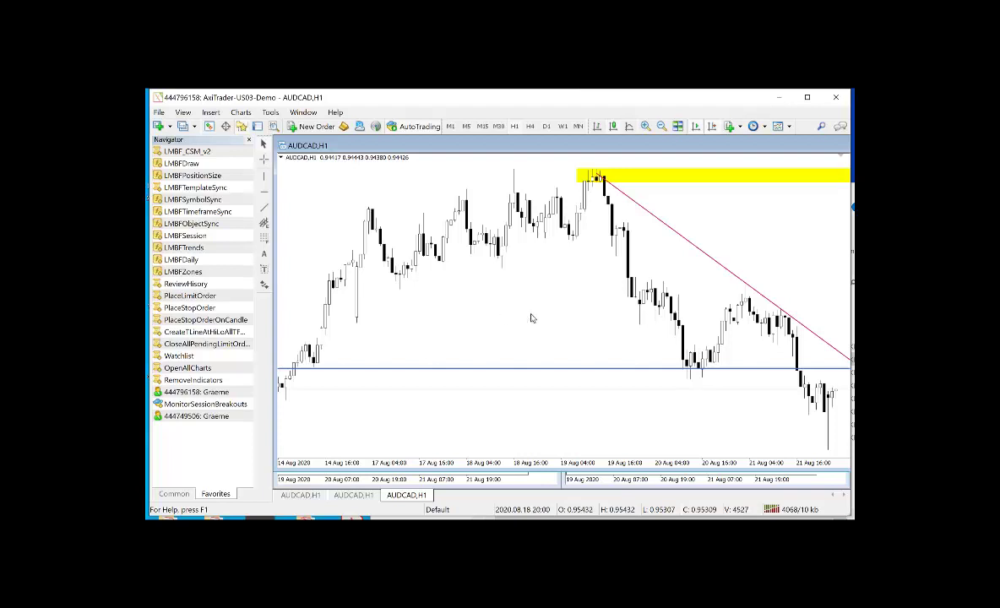
key(Delete)
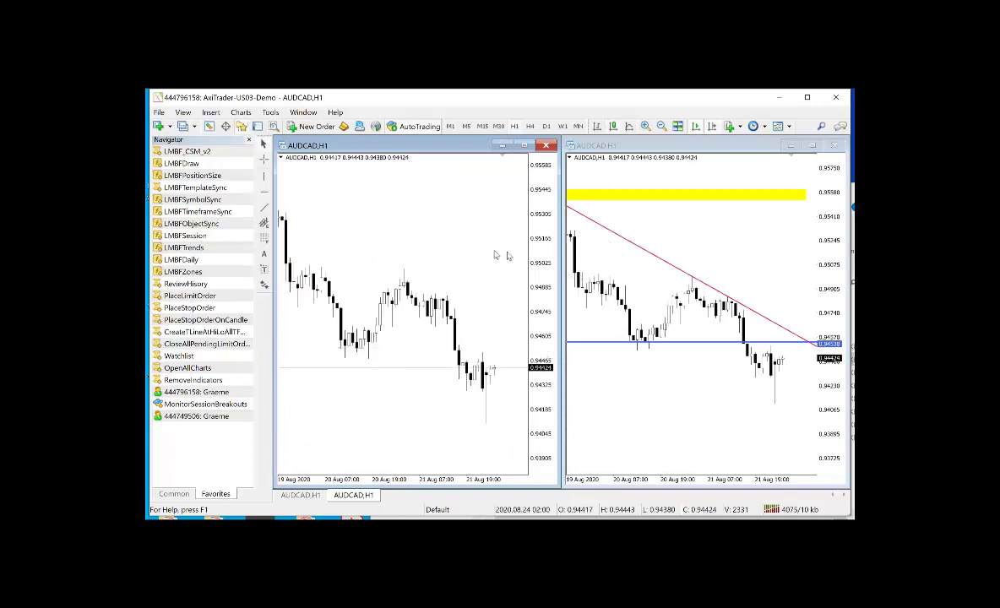
Close both AUDCAD charts and open a single new AUDCAD chart.
click(547, 146)
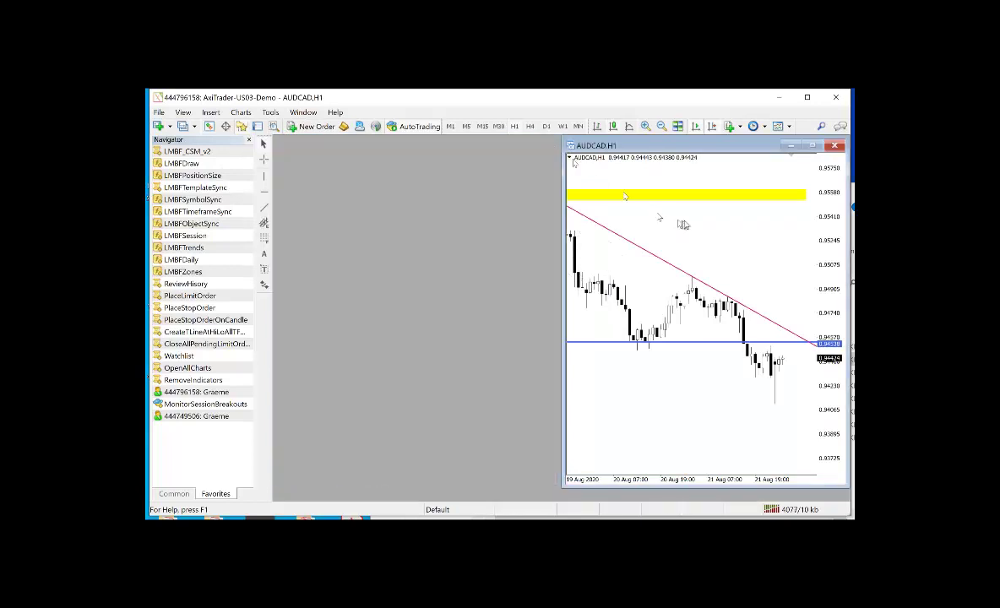
click(835, 146)
click(159, 125)
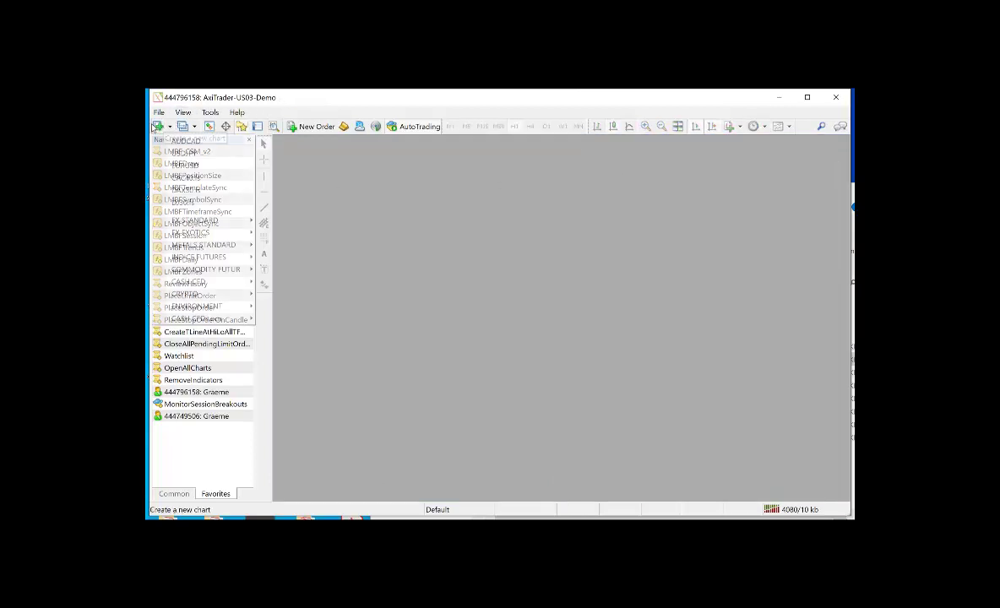
click(184, 140)
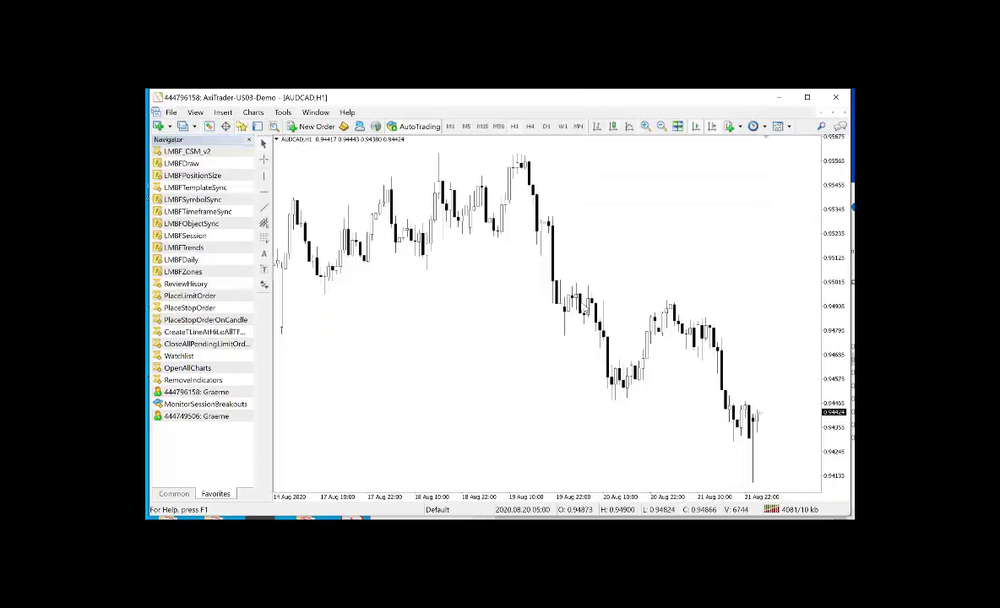
Apply the Volumes template, then reapply Default to remove the Volumes pane.
click(788, 130)
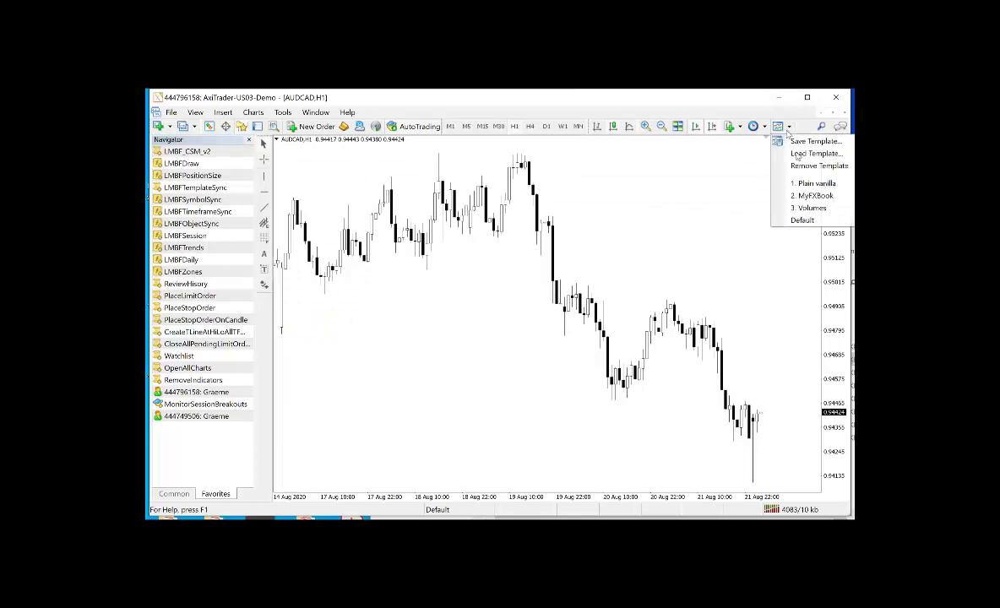
click(804, 207)
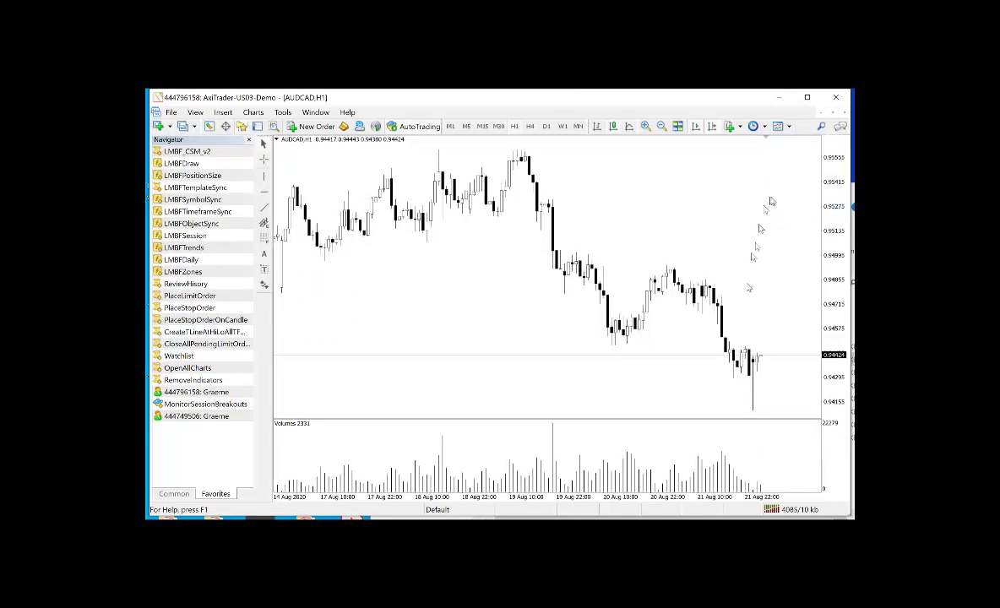
click(791, 128)
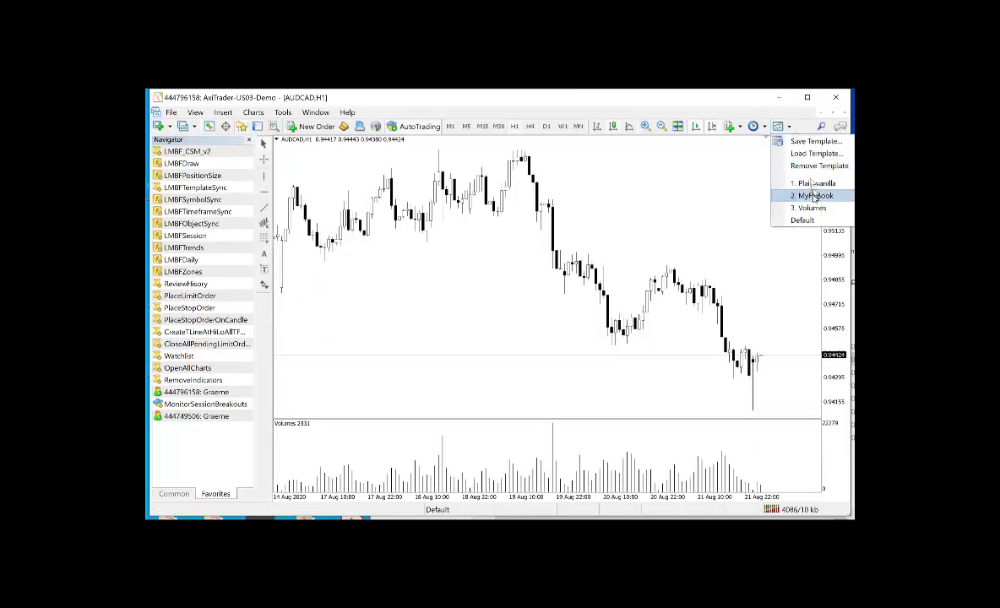
click(802, 220)
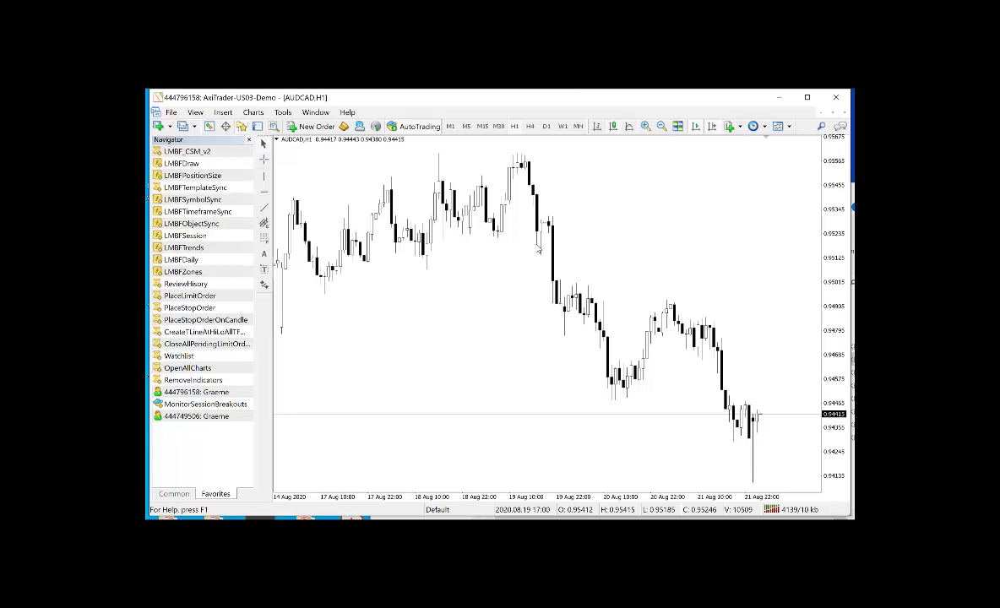
Place solid and dashed magenta levels on H1, then on D1 add solid and dashed red levels.
click(538, 247)
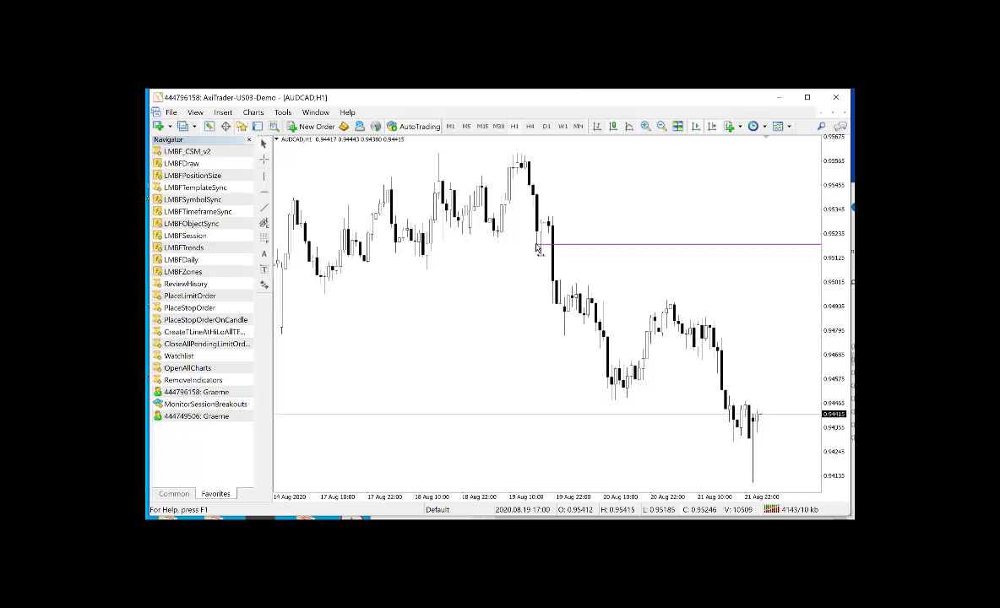
click(538, 195)
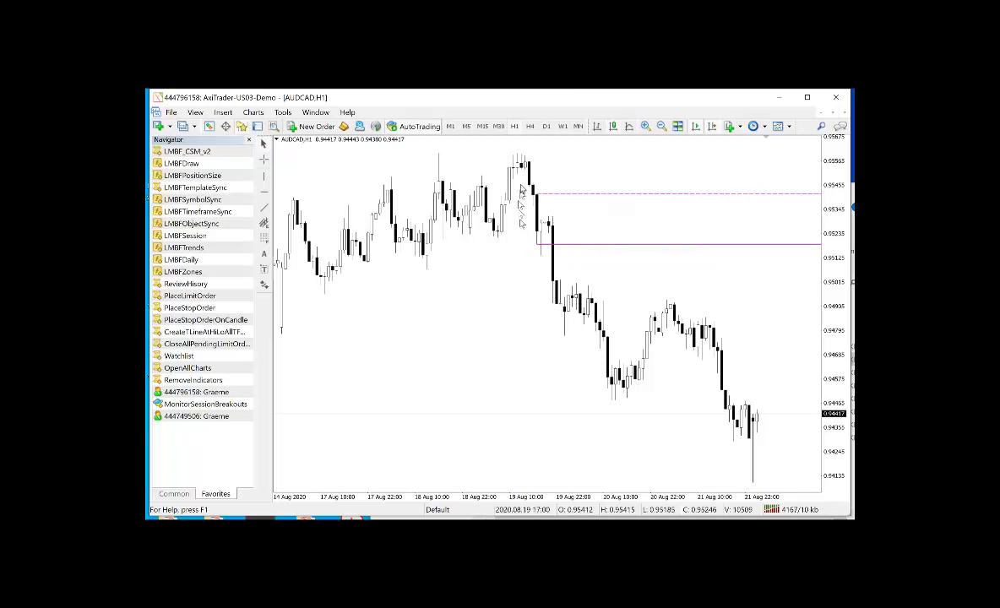
click(545, 126)
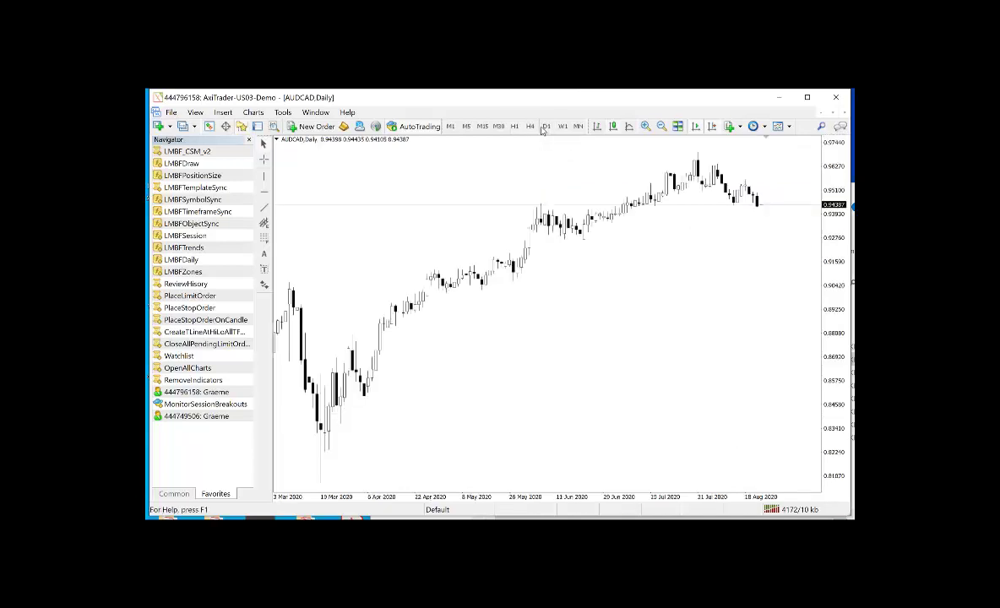
click(699, 161)
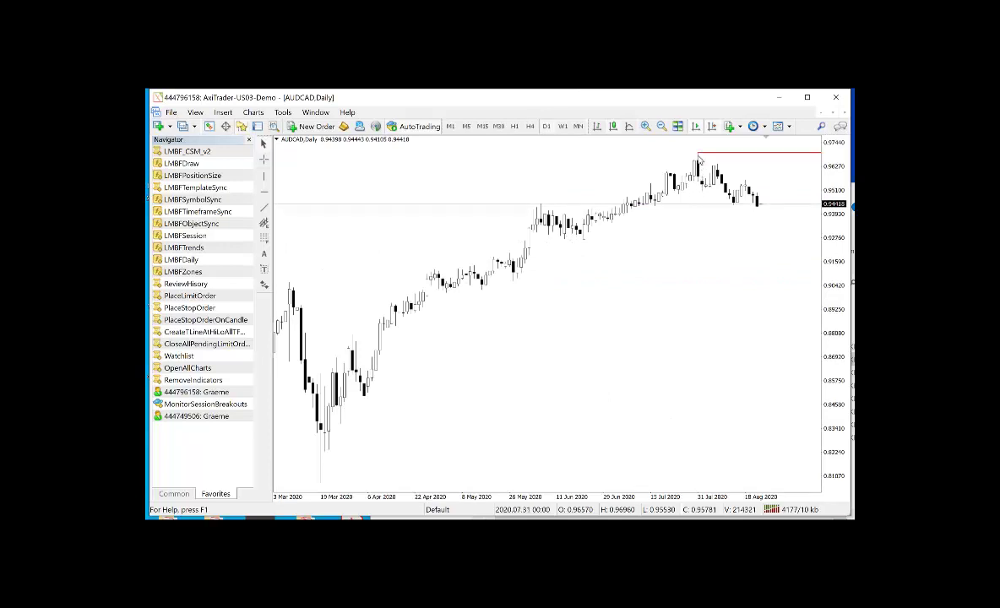
click(739, 208)
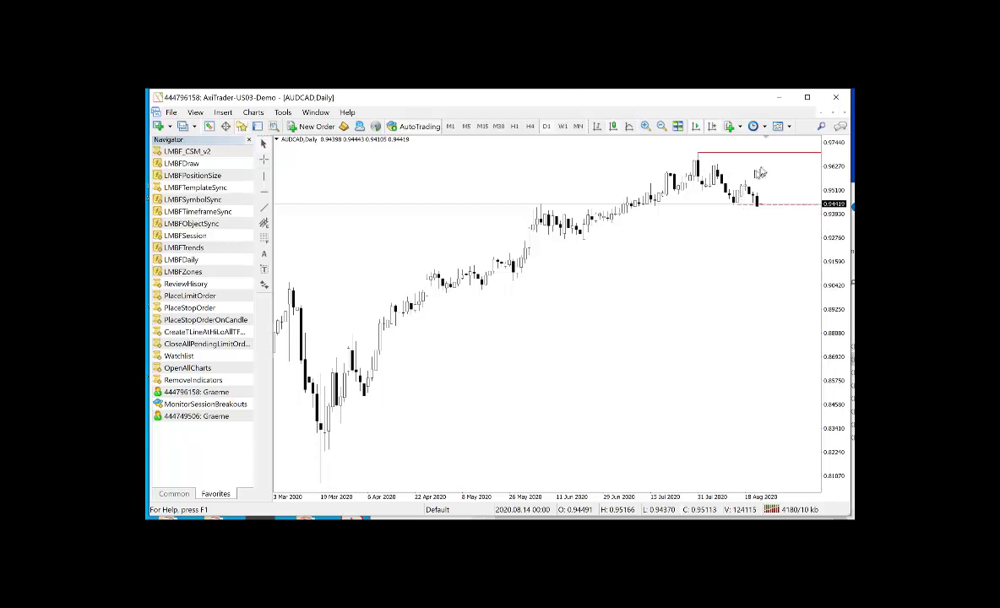